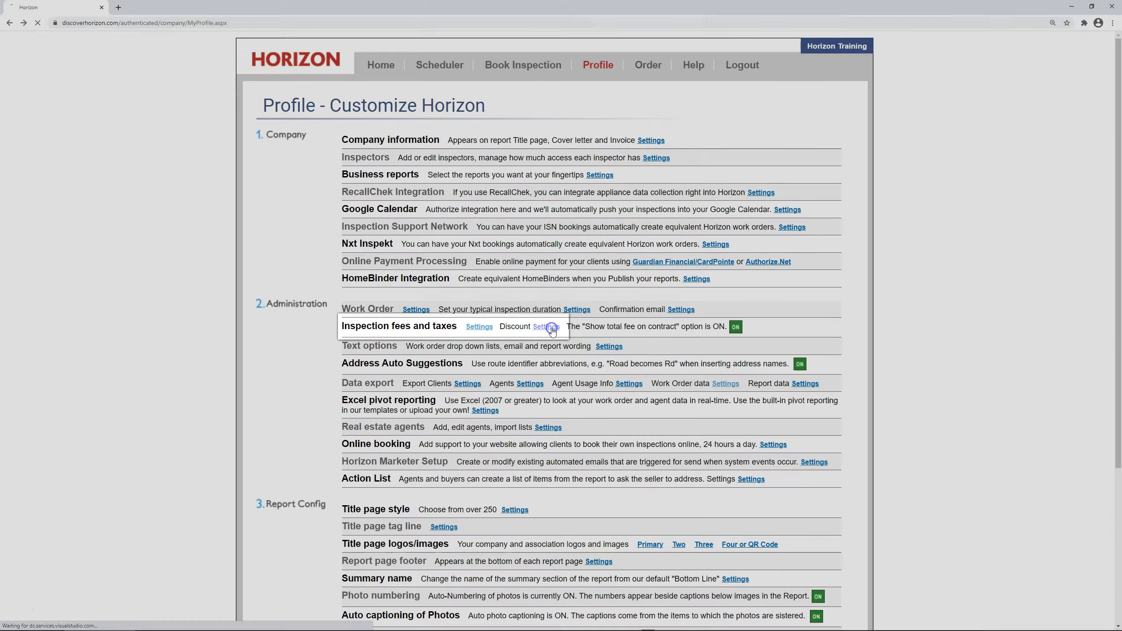
# Create an invoice discount named Repeat Client with a discount percentage of 5 in the company's discount settings.
pyautogui.click(548, 327)
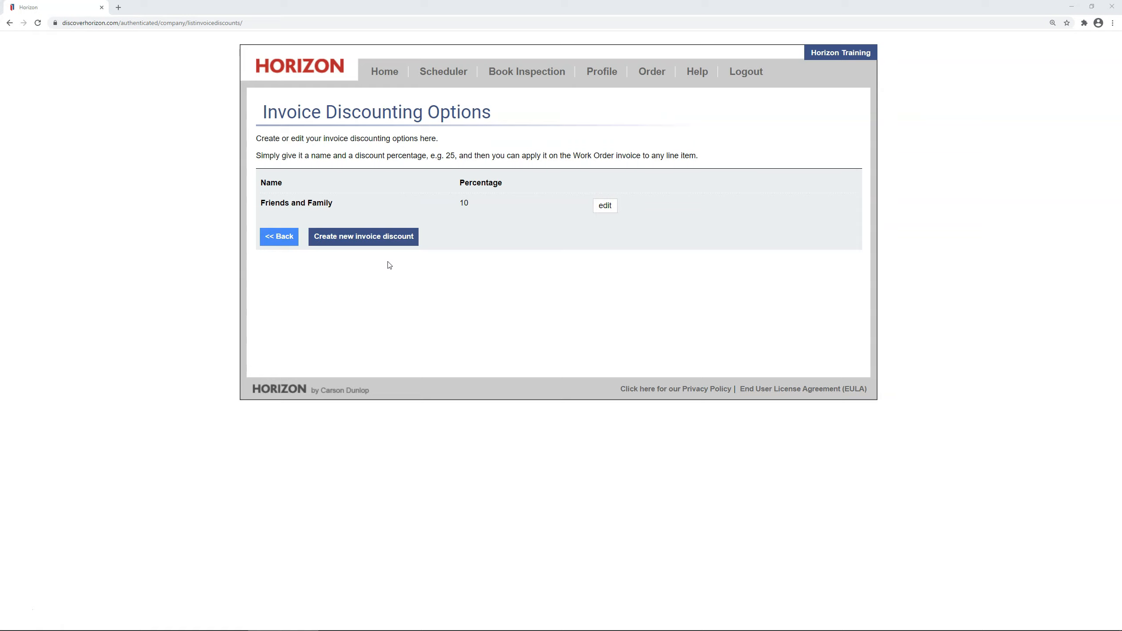
pyautogui.click(399, 241)
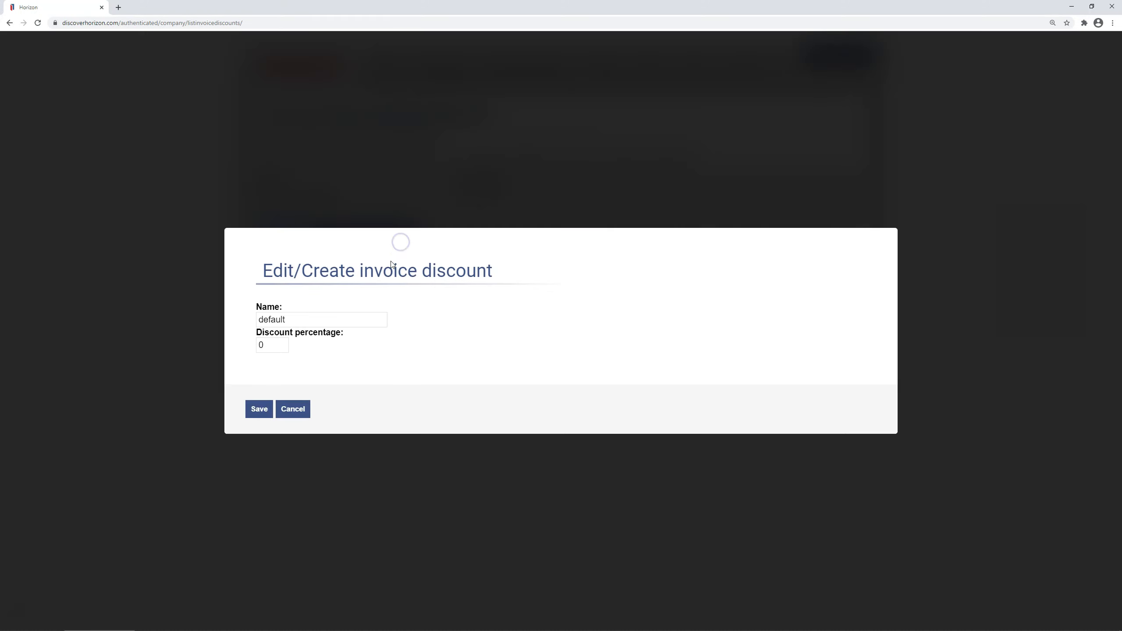
pyautogui.click(369, 314)
pyautogui.hotkey('ctrl', 'a')
pyautogui.write('Repeat Client')
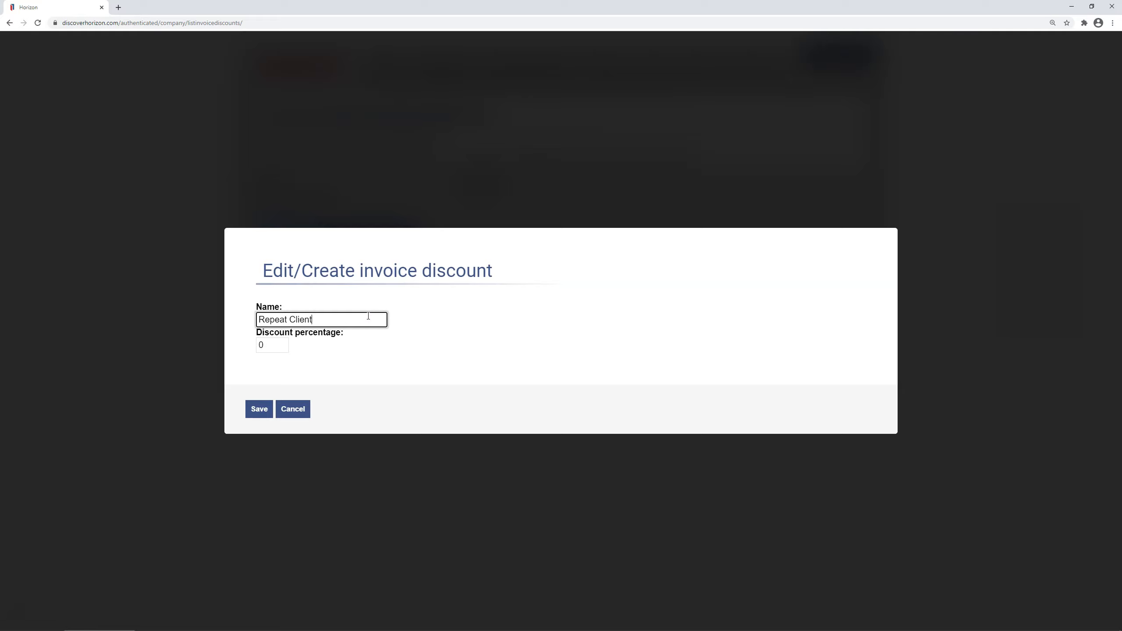
pyautogui.press('Tab')
pyautogui.write('5')
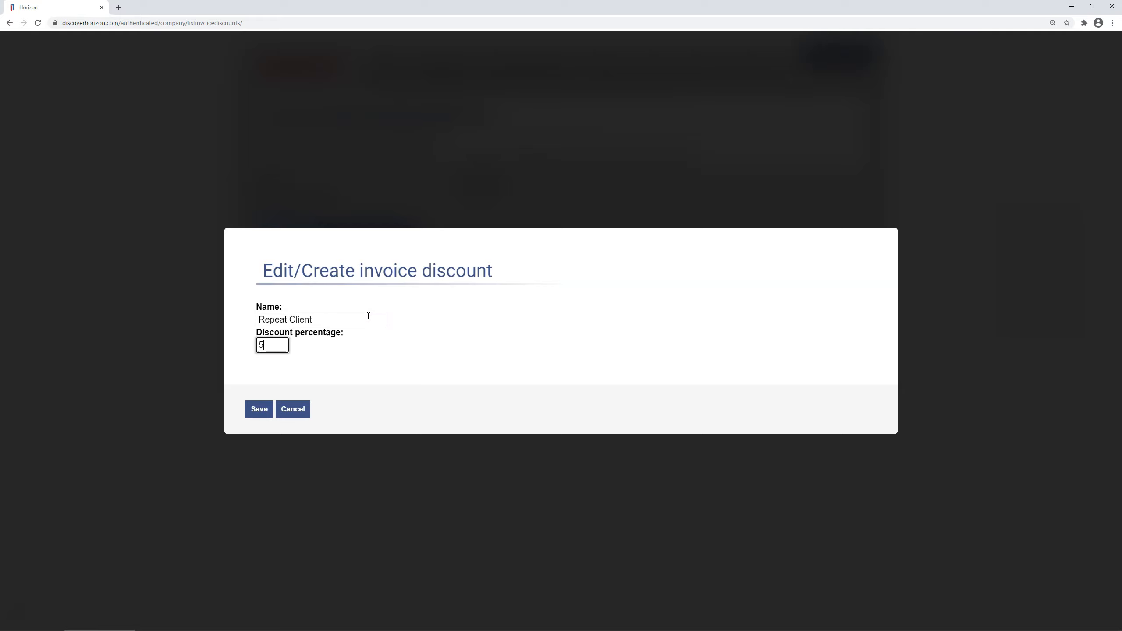
pyautogui.click(260, 409)
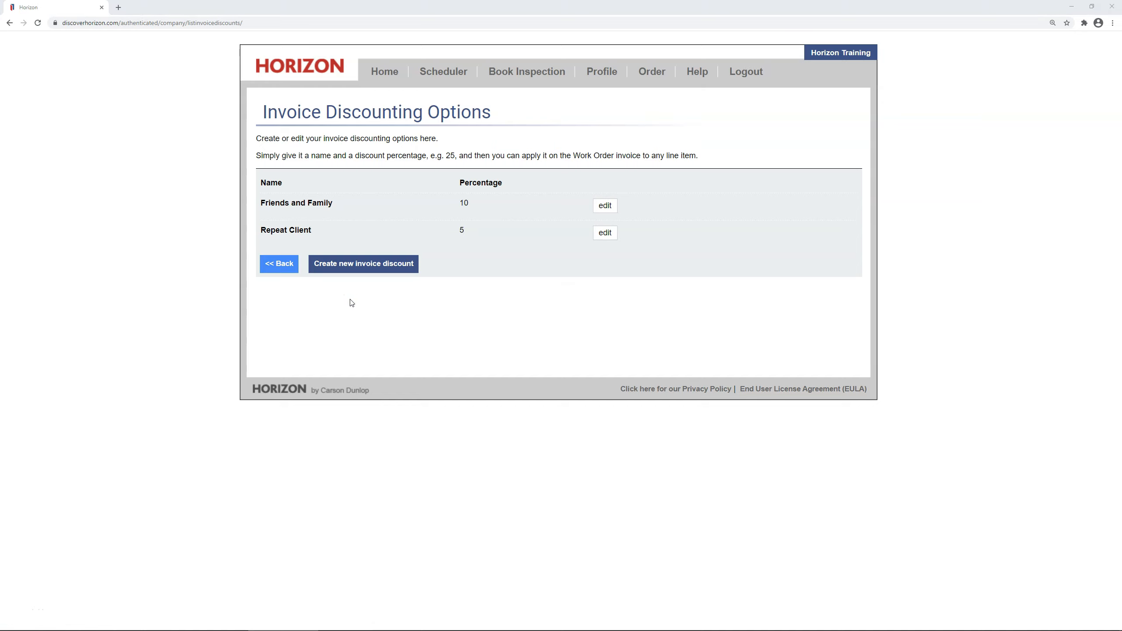
# Create another invoice discount named Veterans and First Responders with a discount percentage of 15.
pyautogui.click(370, 268)
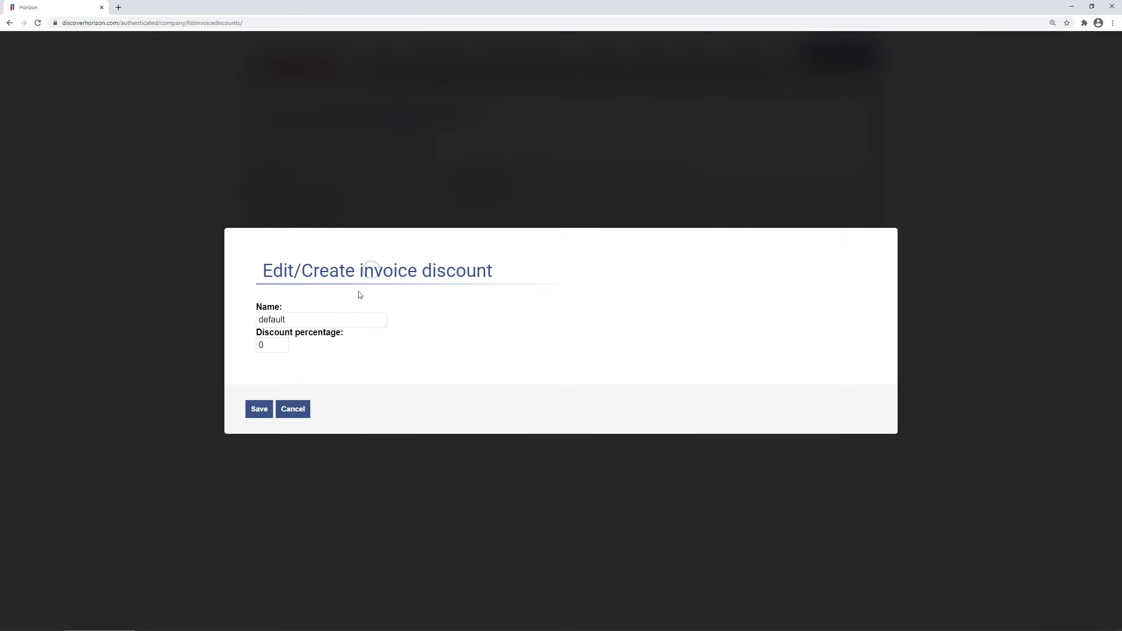
pyautogui.doubleClick(351, 319)
pyautogui.write('Veterans and First Responders')
pyautogui.press('Tab')
pyautogui.write('15')
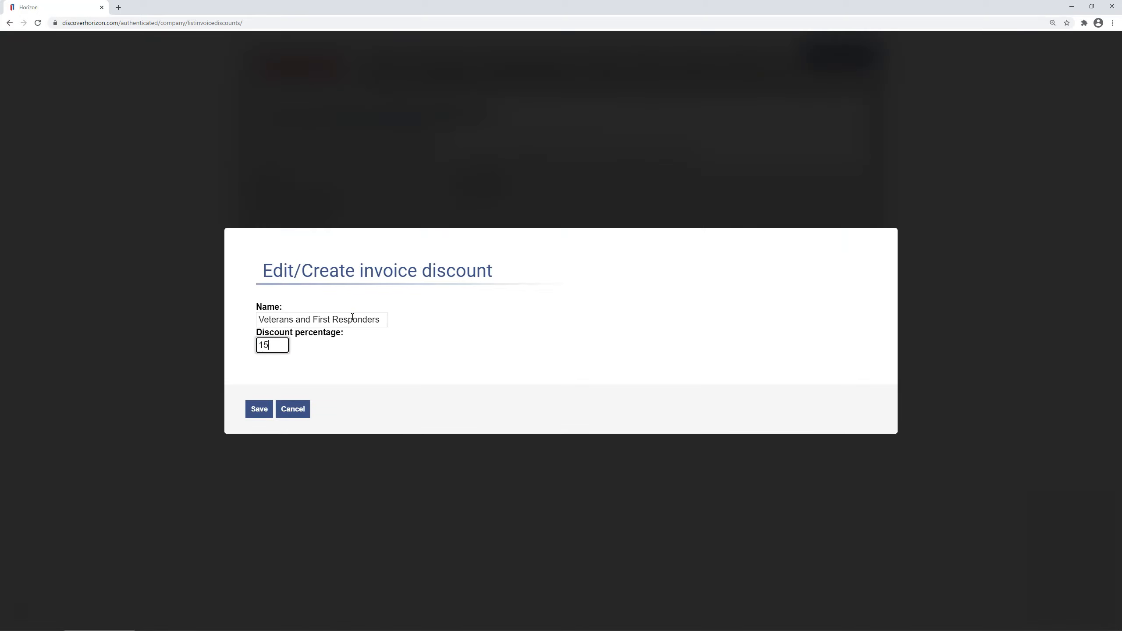
pyautogui.click(254, 409)
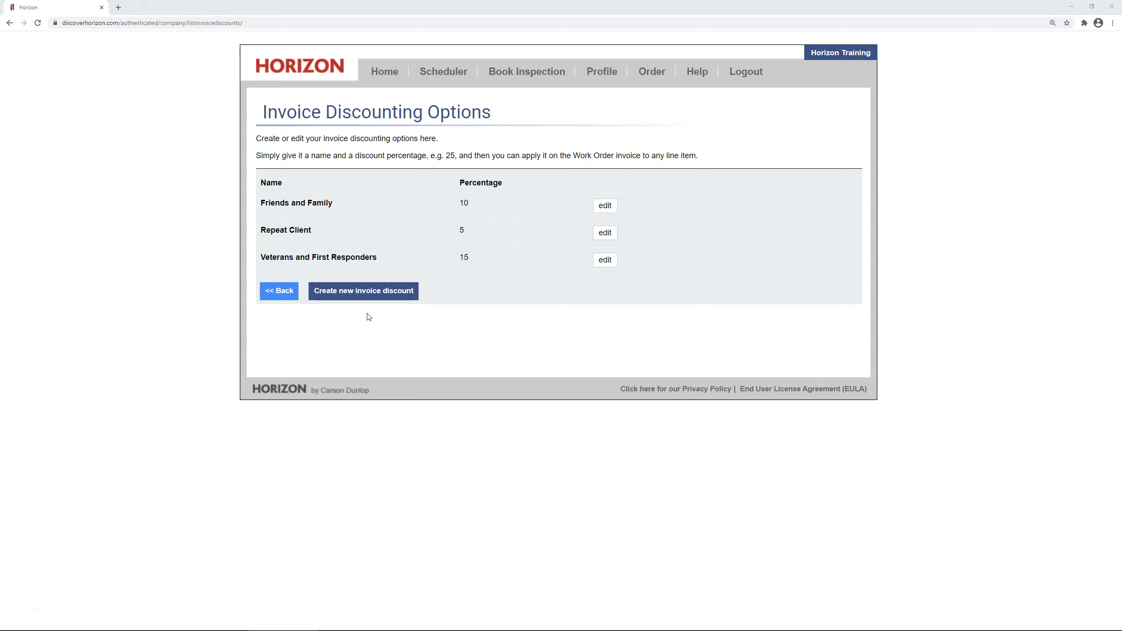
# Create an invoice discount named Free Inspection with a discount percentage of 100.
pyautogui.click(393, 293)
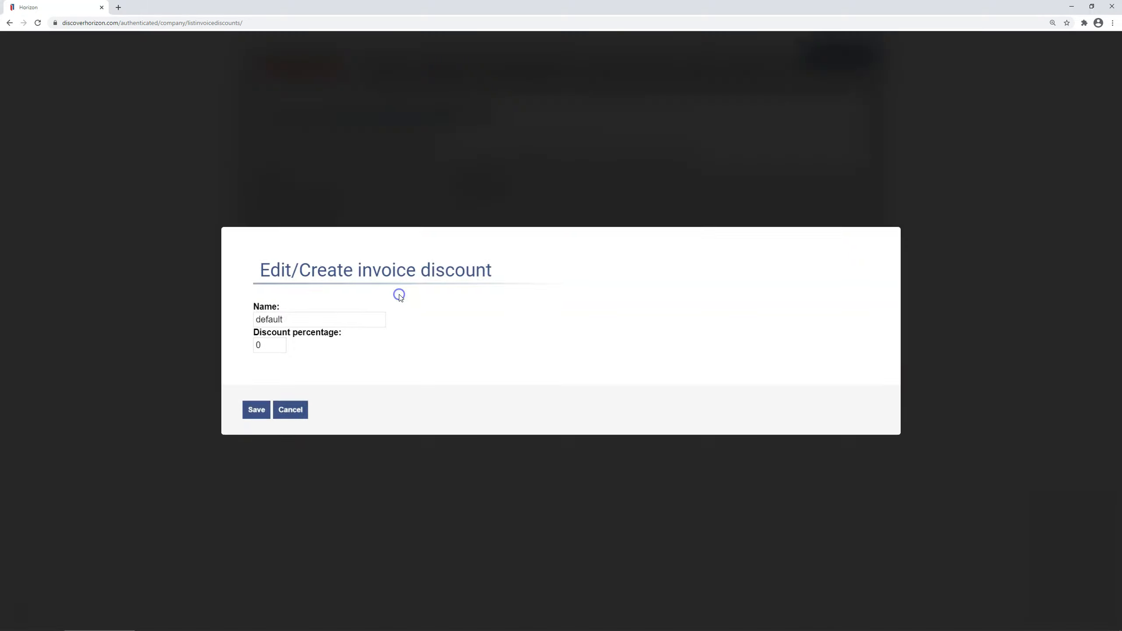
pyautogui.click(381, 318)
pyautogui.hotkey('ctrl', 'a')
pyautogui.write('Free Inspection')
pyautogui.press('Tab')
pyautogui.write('100')
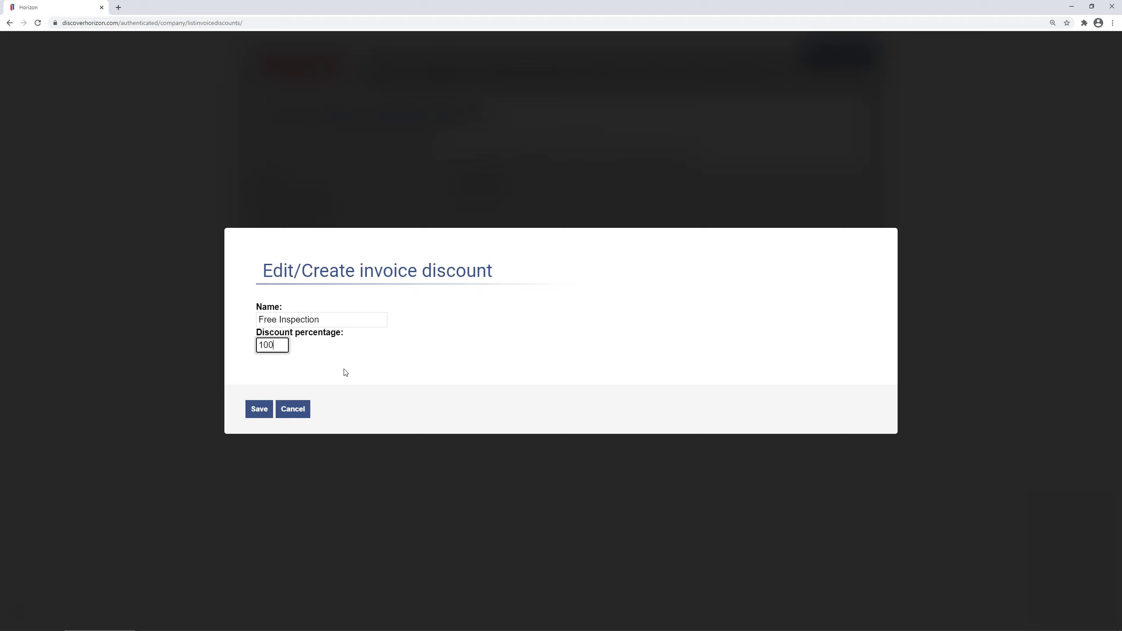
pyautogui.click(262, 413)
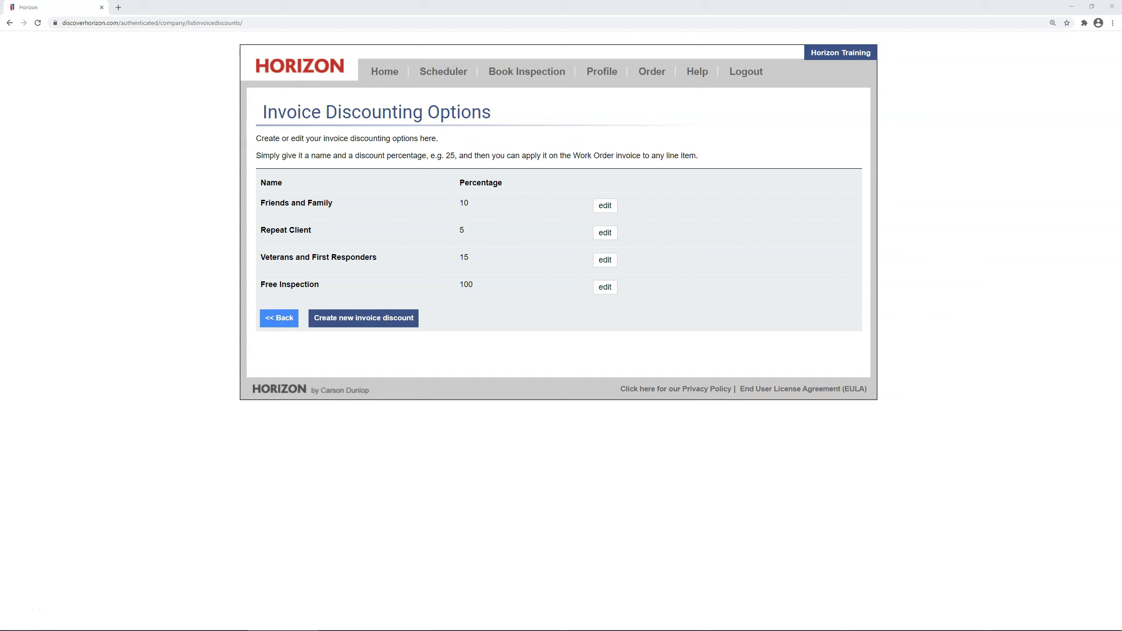
# Add a Referral invoice line item costing -25 in the inspection fee settings and move it below Radon test.
pyautogui.click(279, 318)
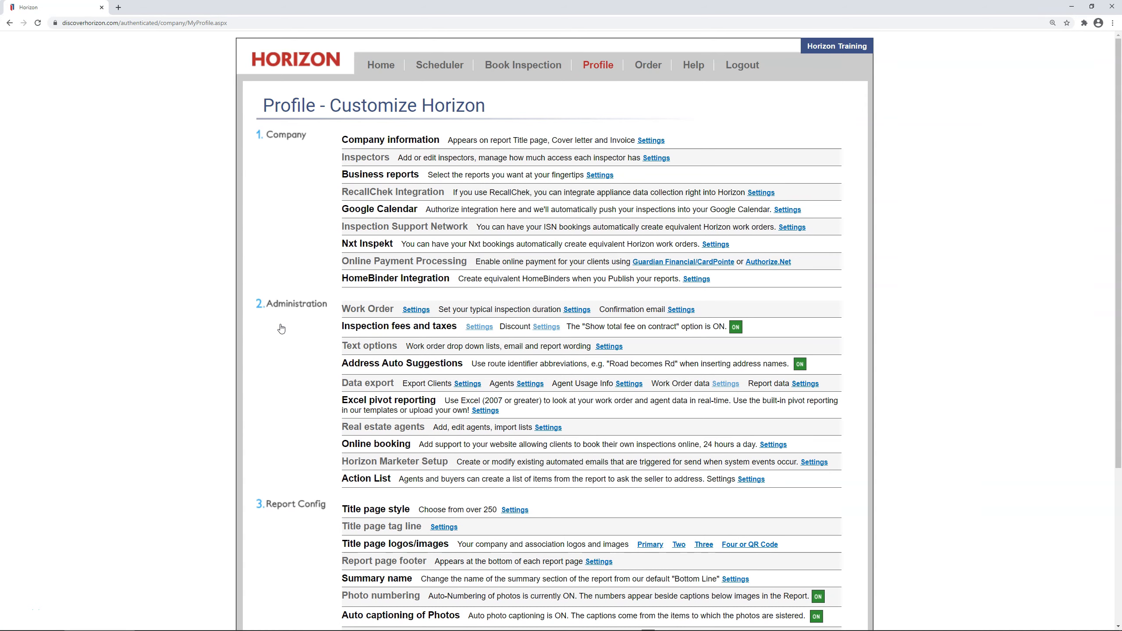
pyautogui.click(480, 327)
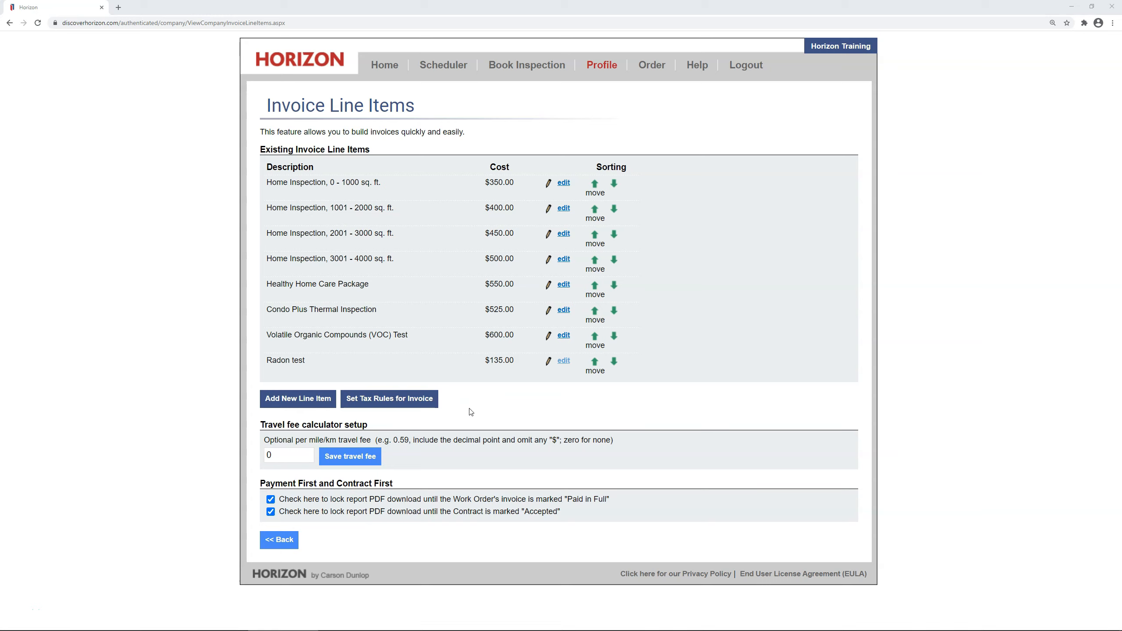
pyautogui.click(329, 404)
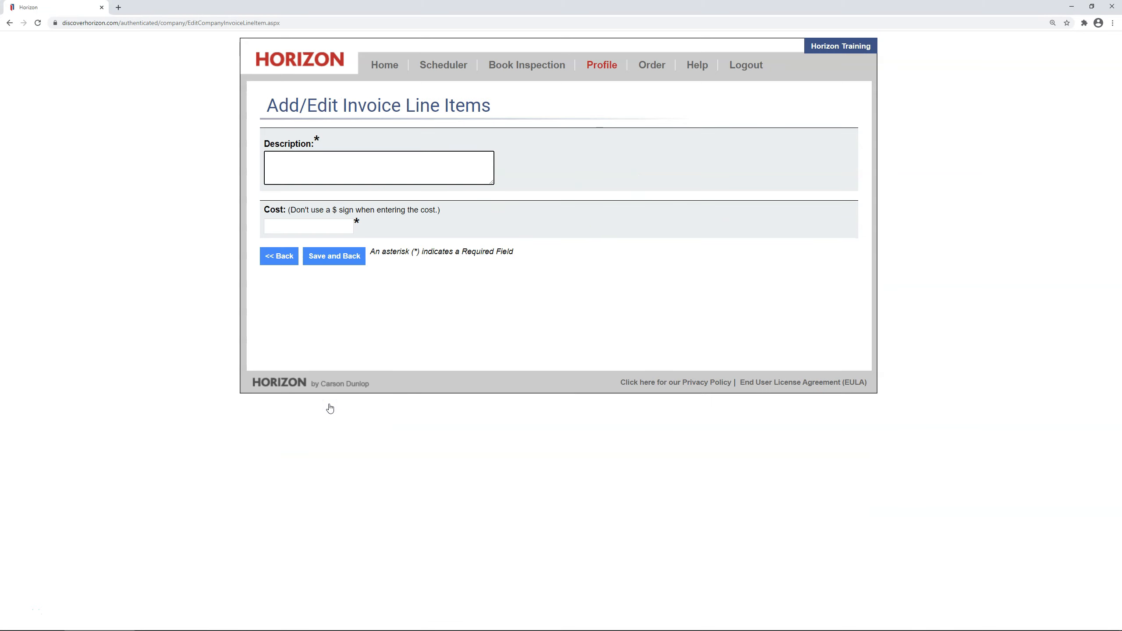
pyautogui.write('Referral')
pyautogui.press('Tab')
pyautogui.write('-25')
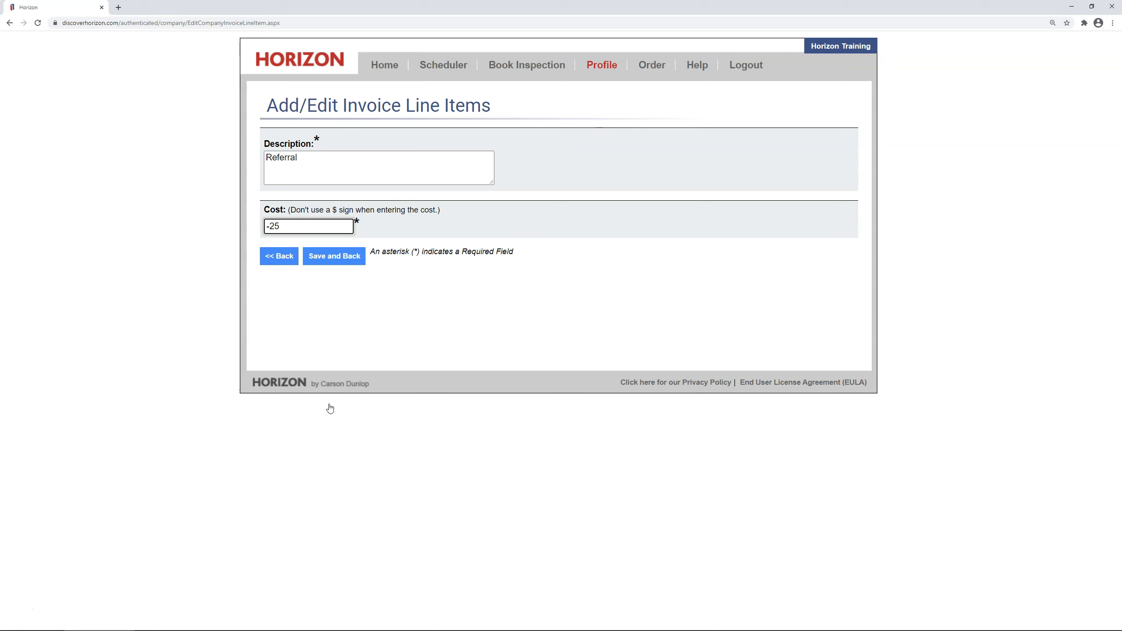
pyautogui.click(348, 260)
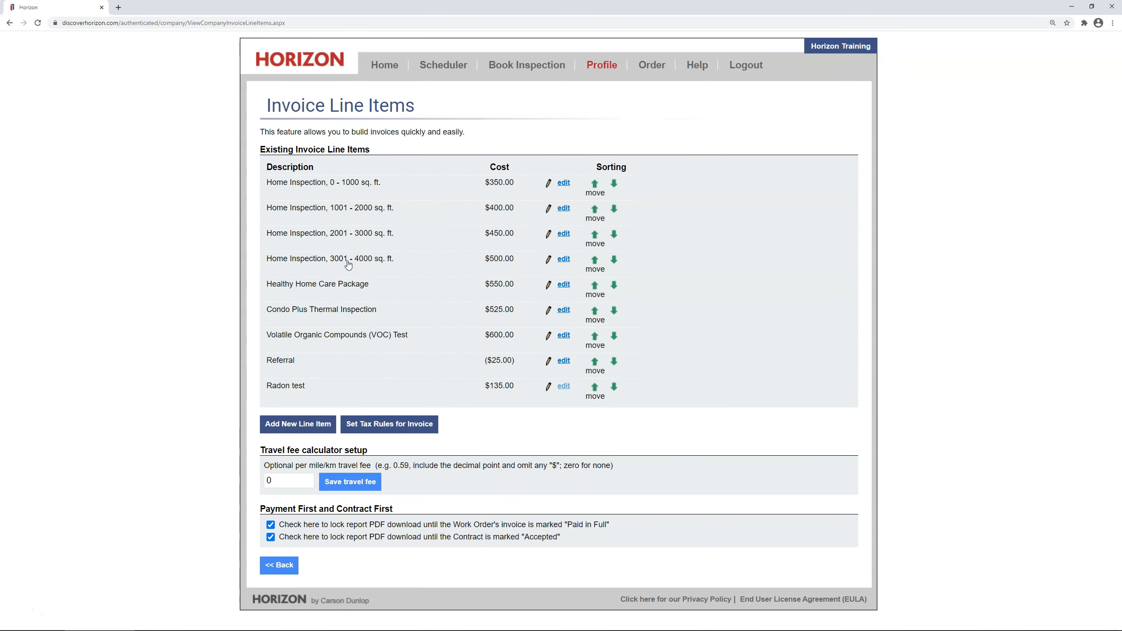
pyautogui.click(610, 366)
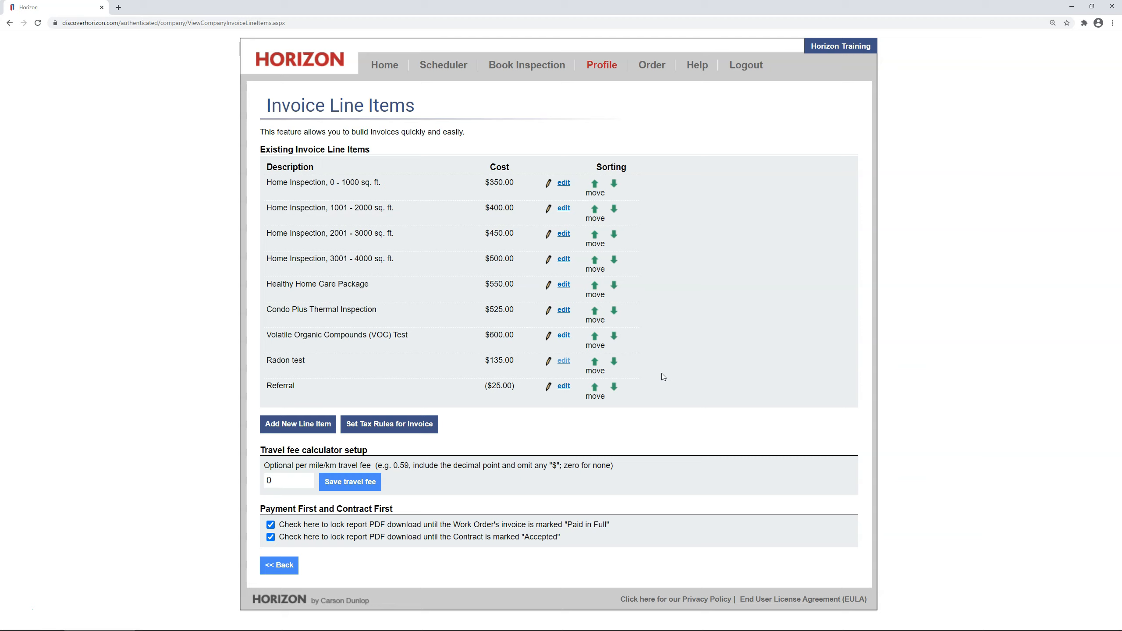
# Set the travel fee per mile/km to .50 and save it.
pyautogui.click(300, 478)
pyautogui.press('BackSpace')
pyautogui.write('.50')
pyautogui.click(338, 485)
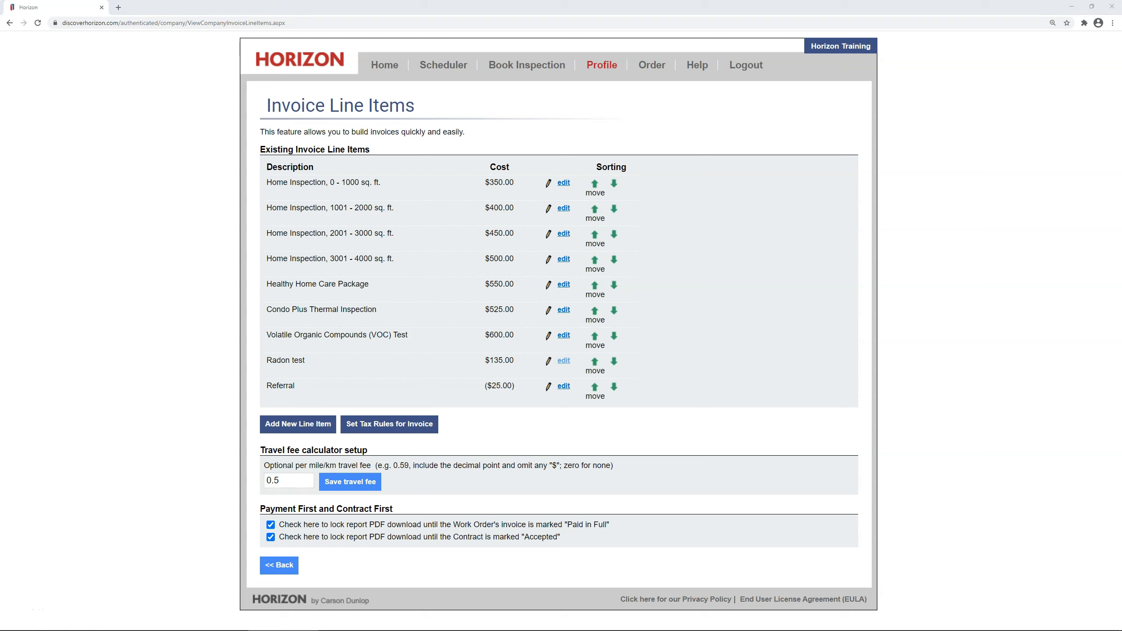
pyautogui.click(384, 66)
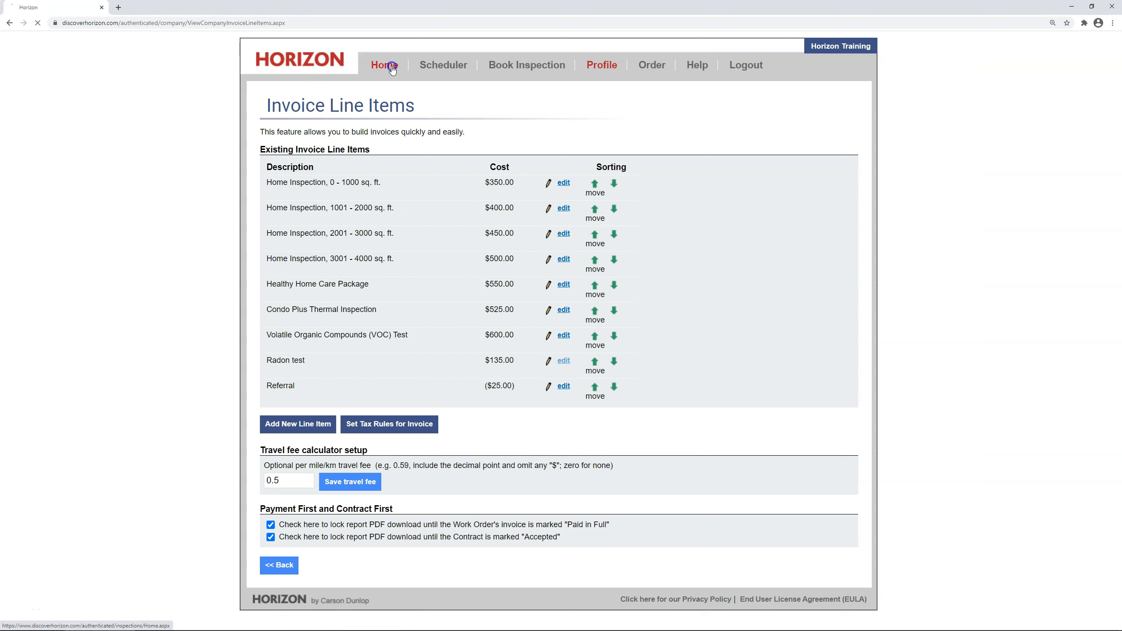
pyautogui.click(769, 145)
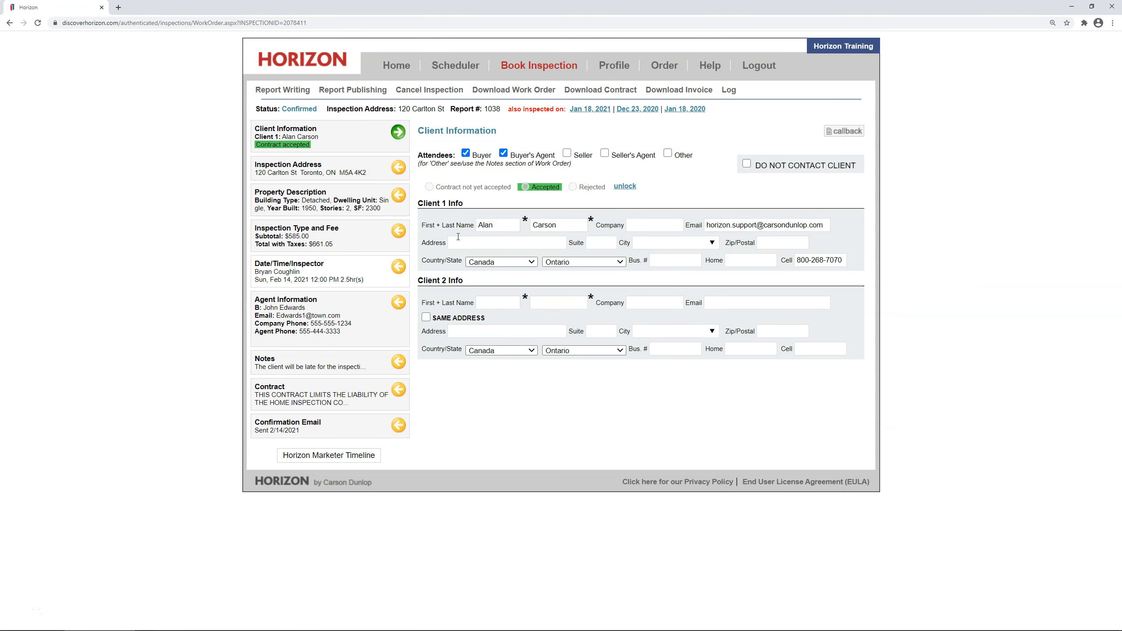
pyautogui.click(357, 237)
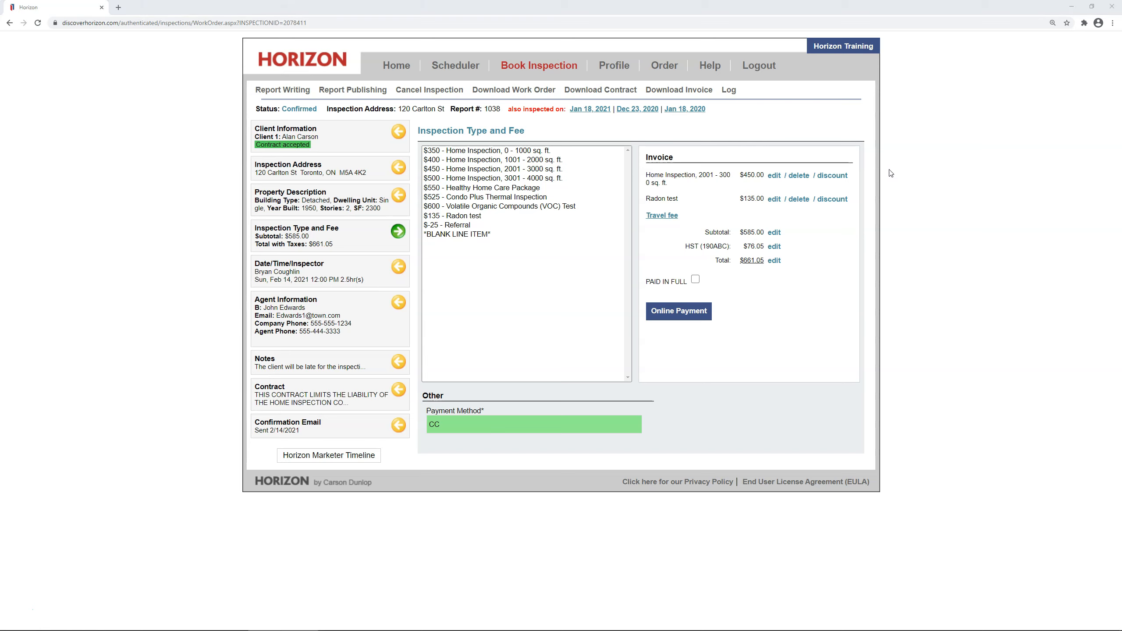
pyautogui.click(843, 176)
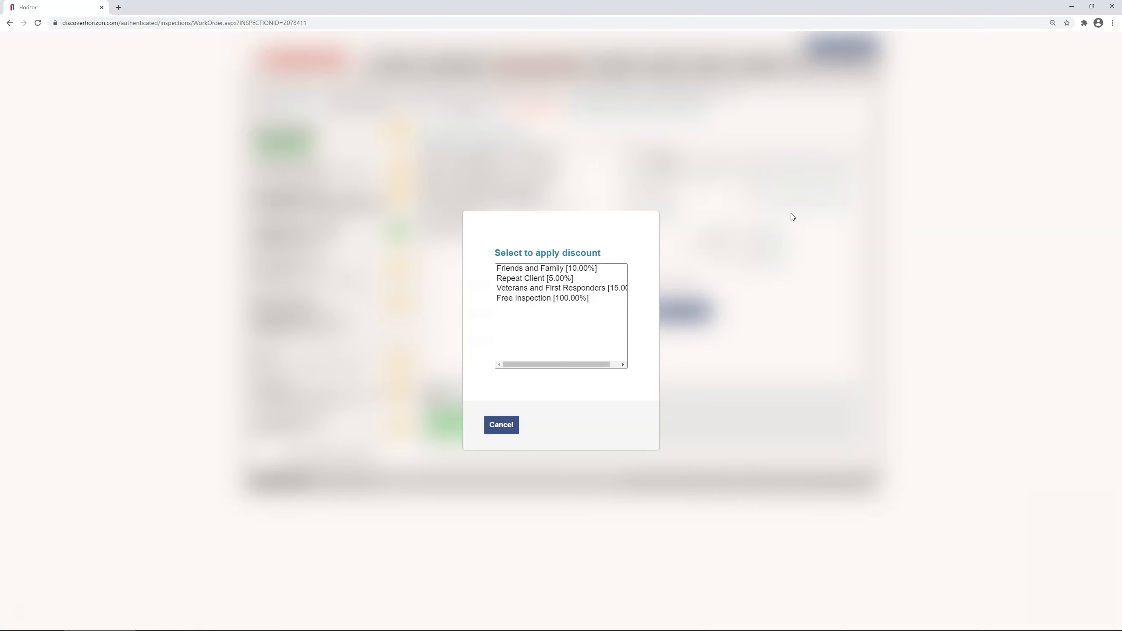
pyautogui.click(595, 269)
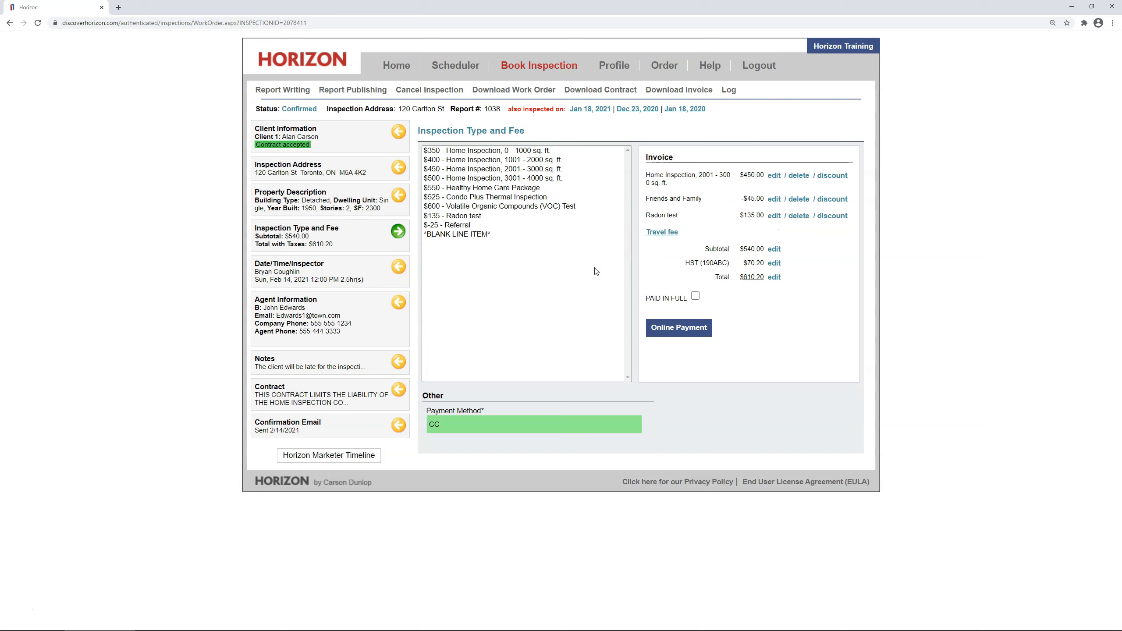
# Apply the 5% Repeat Client discount to the Home Inspection, 2001 - 3000 sq. ft. item on the invoice.
pyautogui.click(775, 201)
pyautogui.click(778, 204)
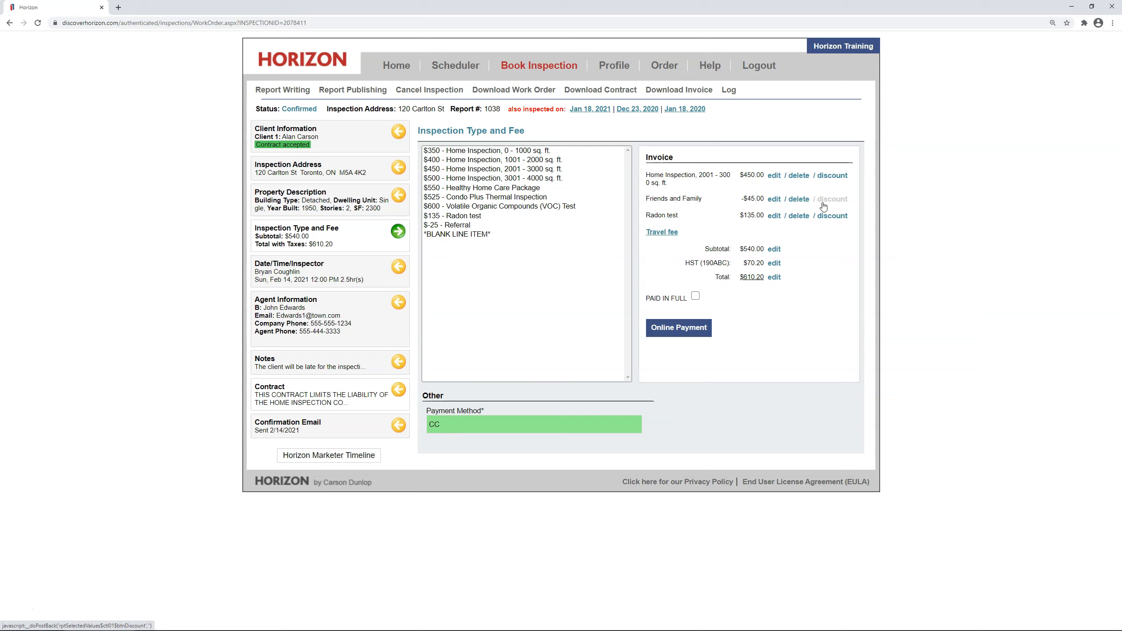
pyautogui.click(833, 176)
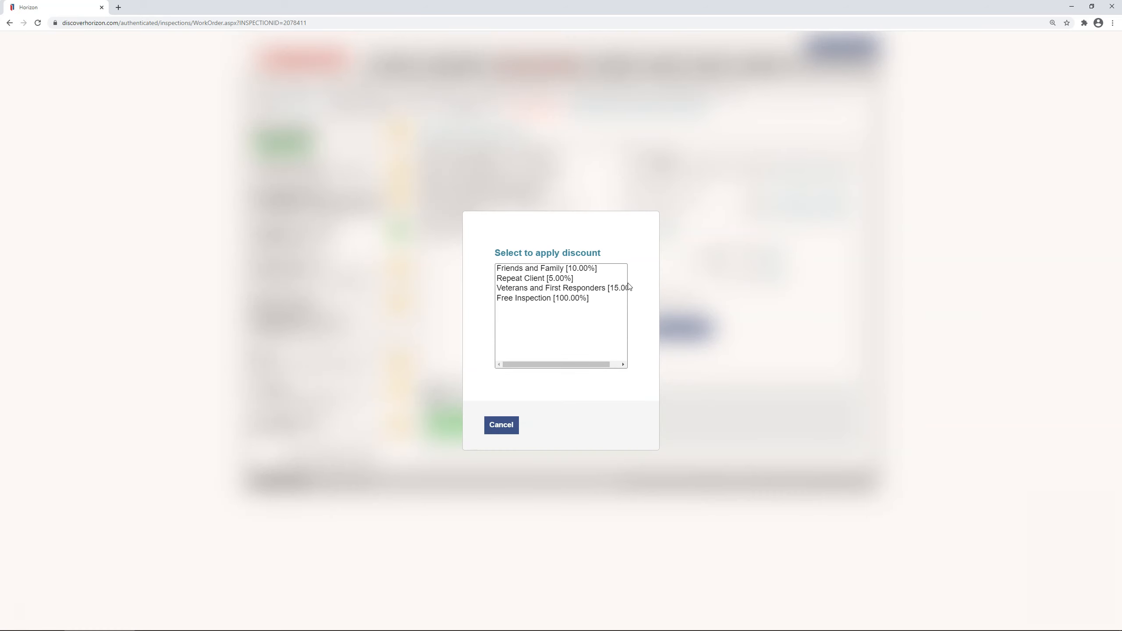
pyautogui.click(556, 280)
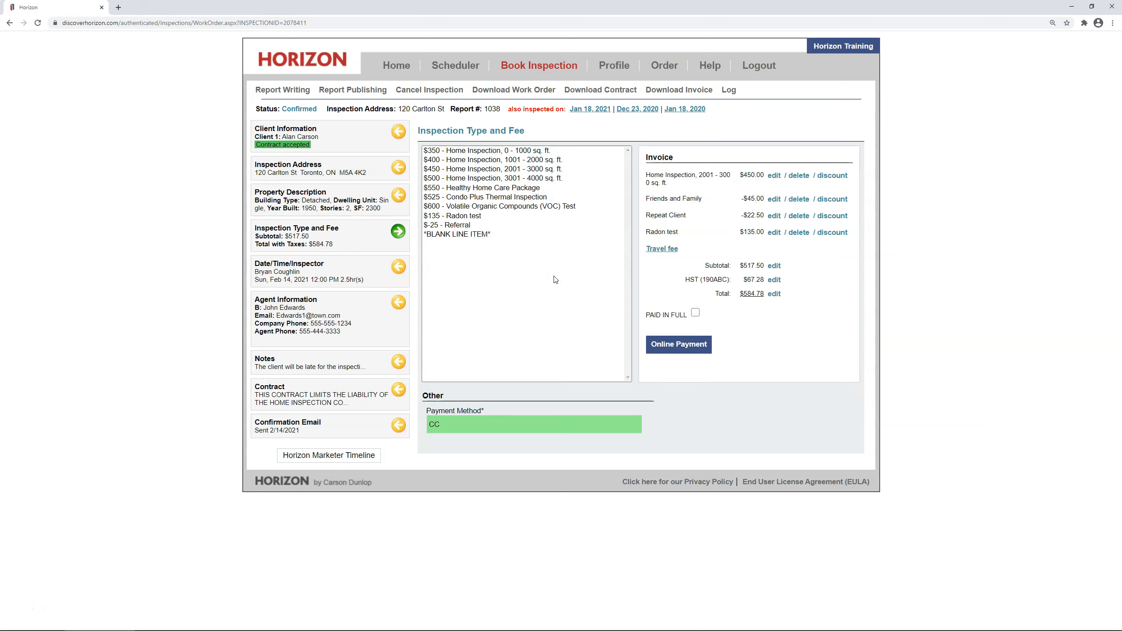
# Discount the Radon test item with Friends and Family at 10% in place of a trial Repeat Client discount.
pyautogui.click(844, 234)
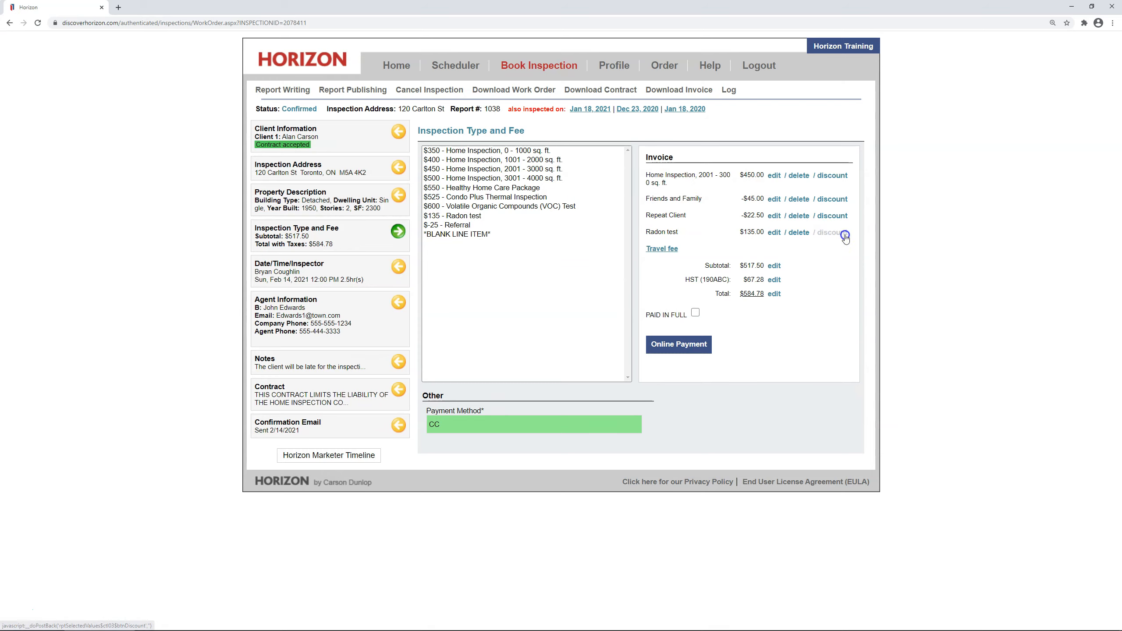
pyautogui.click(563, 278)
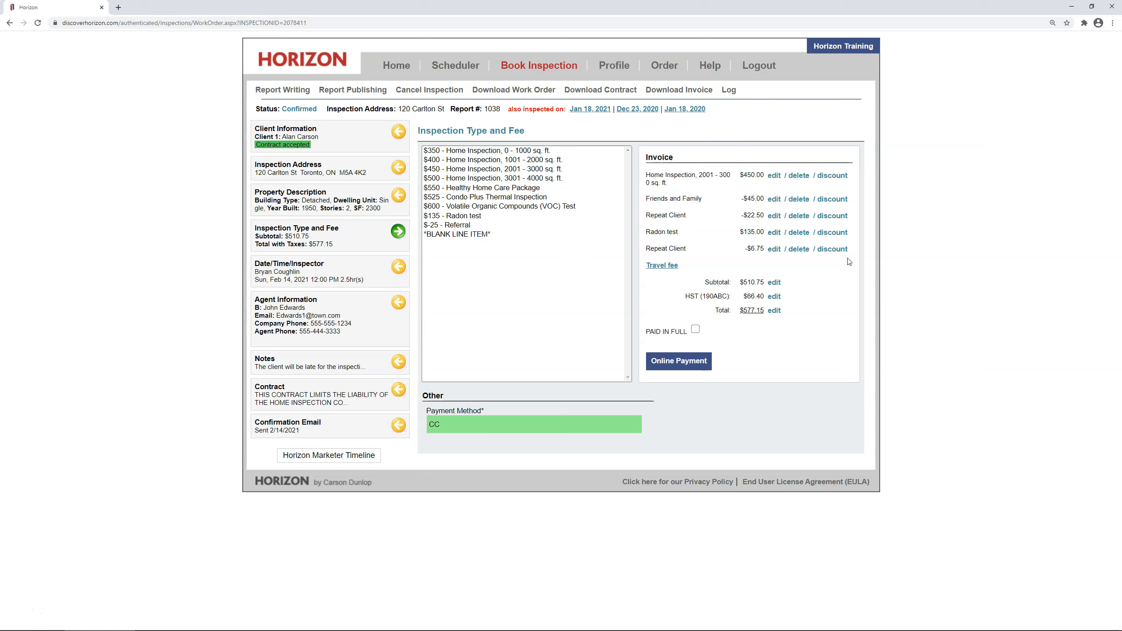
pyautogui.click(843, 234)
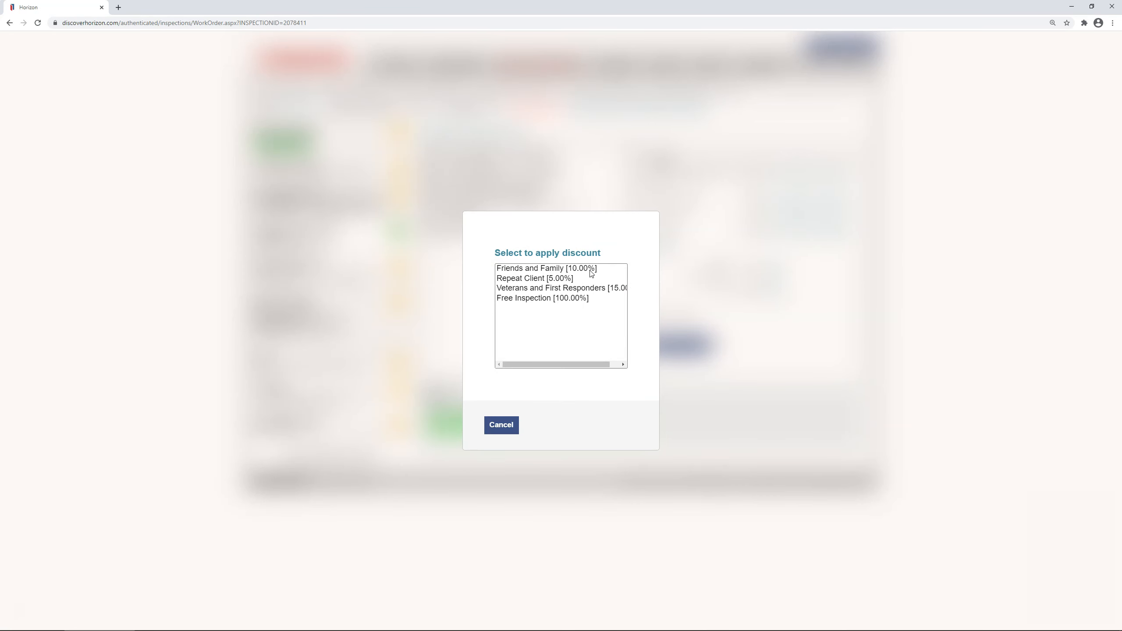
pyautogui.click(589, 270)
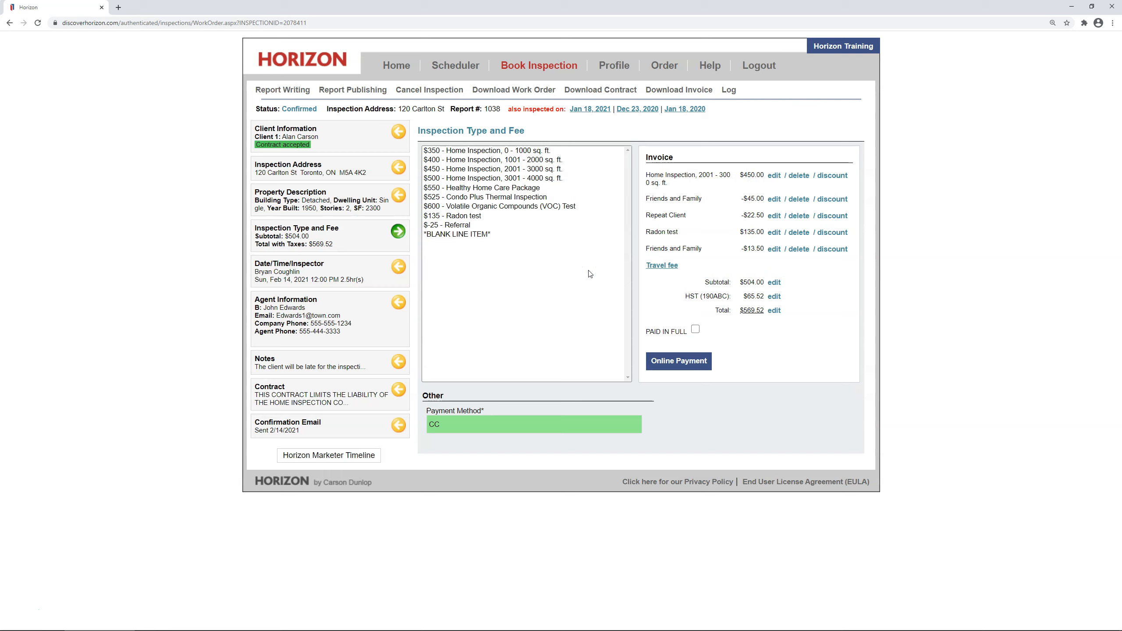
# Add the $-25 Referral line item to the work order's invoice.
pyautogui.click(482, 225)
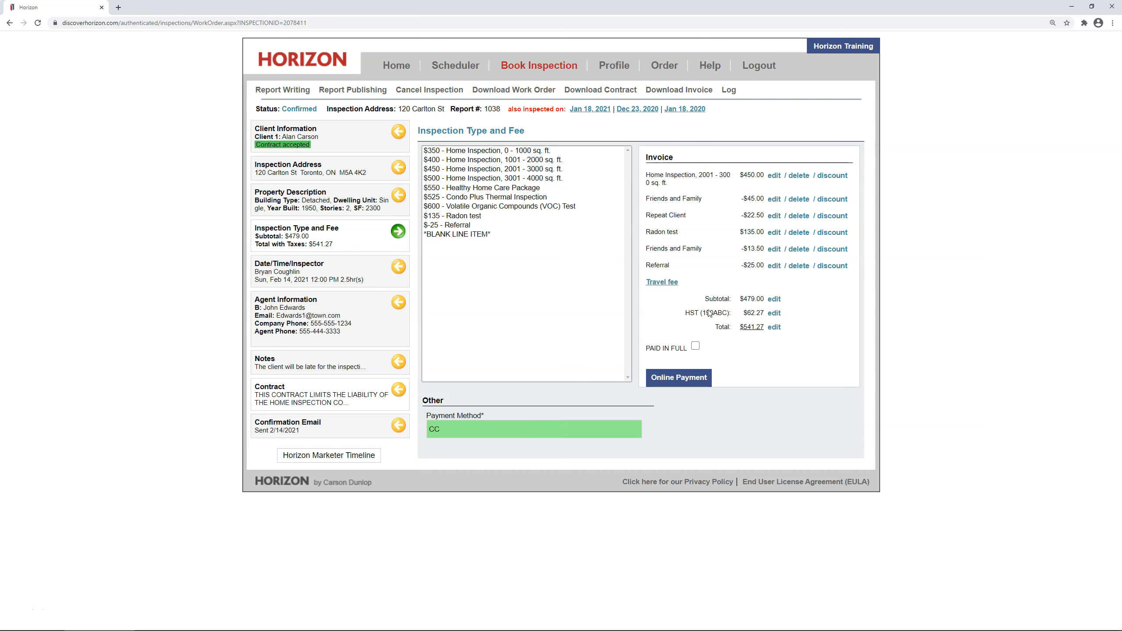
pyautogui.click(776, 267)
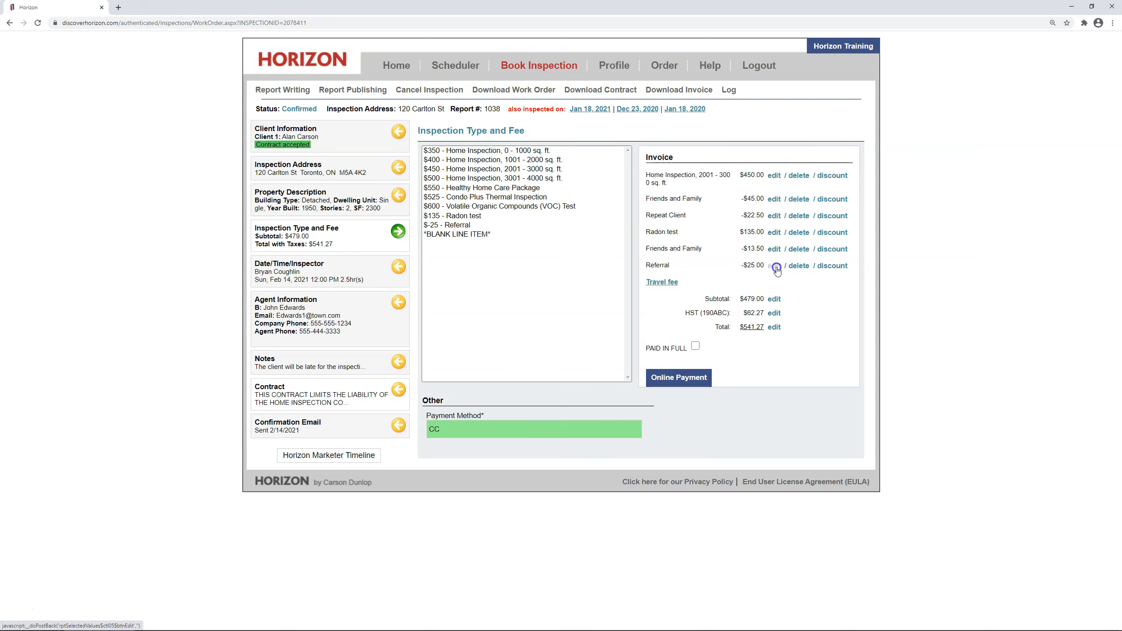
pyautogui.click(777, 267)
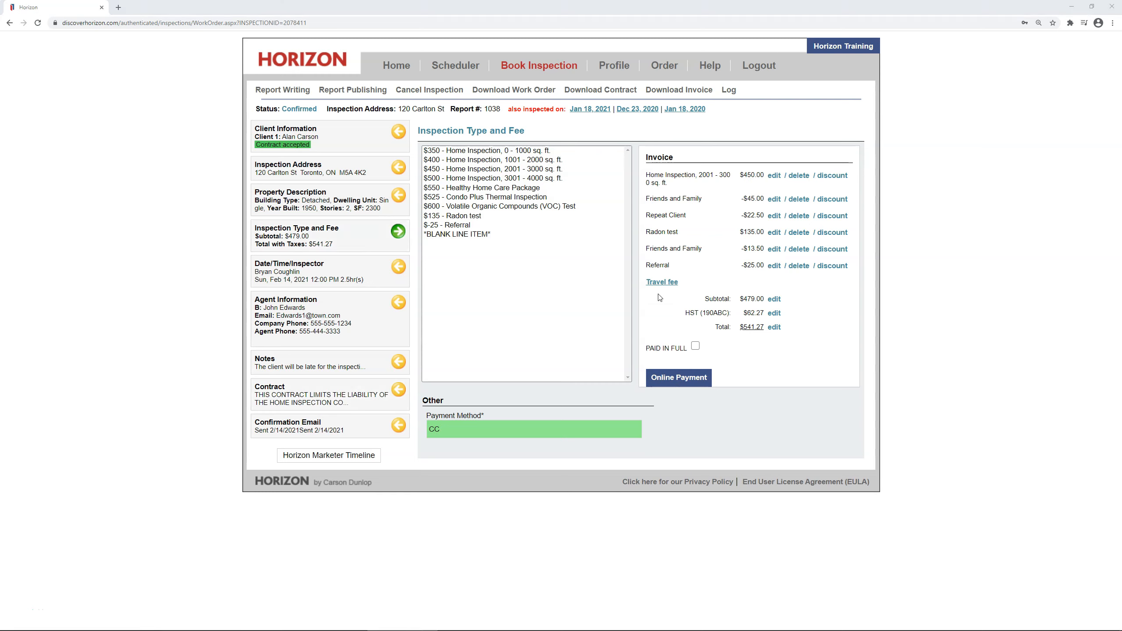
# Add a travel fee to the invoice for a distance of 104 km.
pyautogui.click(662, 284)
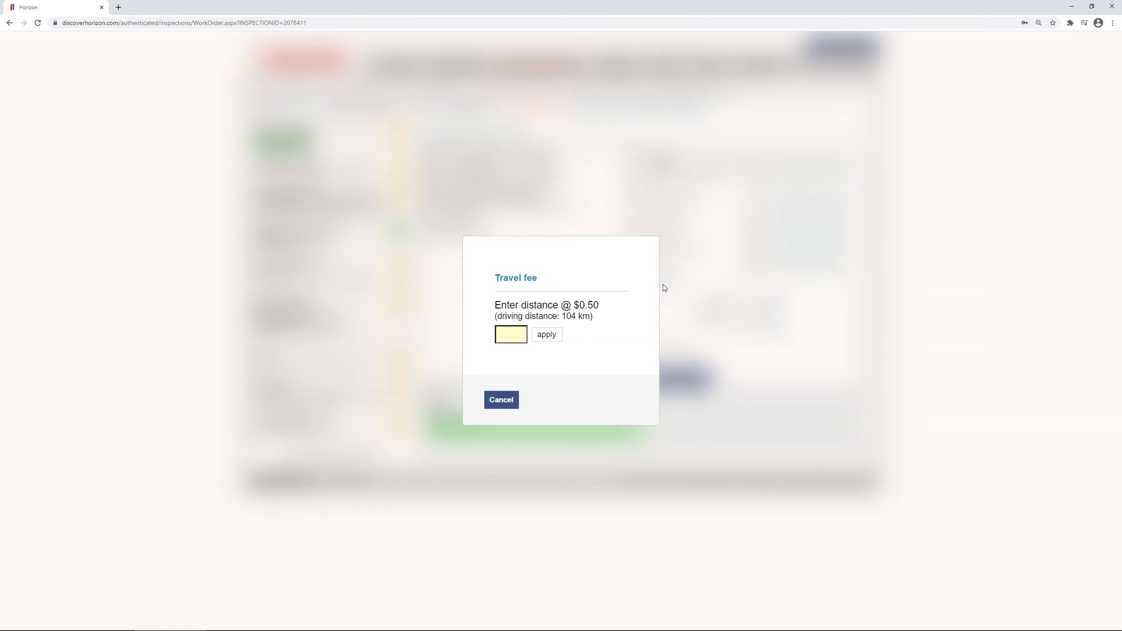
pyautogui.click(518, 330)
pyautogui.write('104')
pyautogui.click(547, 335)
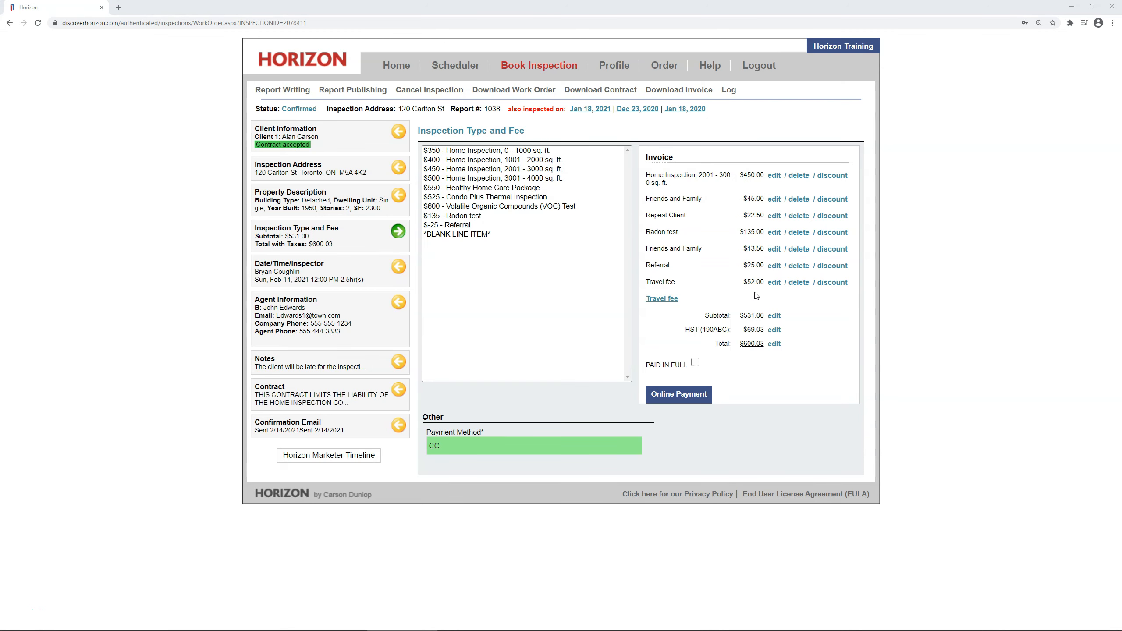
# View the discounts available for the Travel fee line item on the invoice without applying one.
pyautogui.click(776, 284)
pyautogui.click(779, 285)
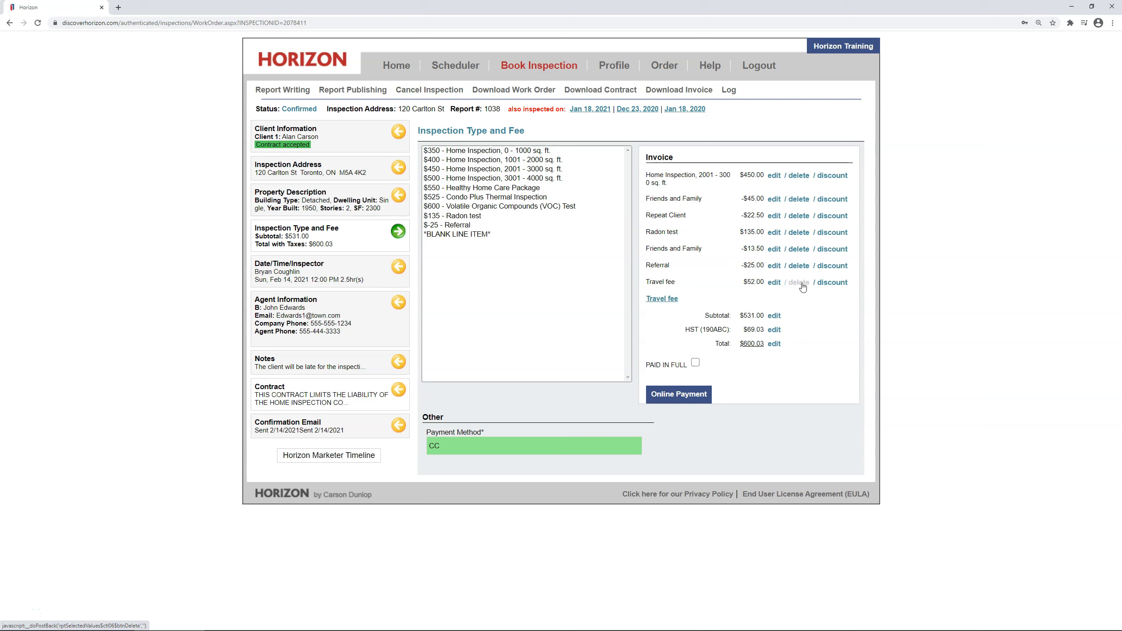
pyautogui.click(828, 285)
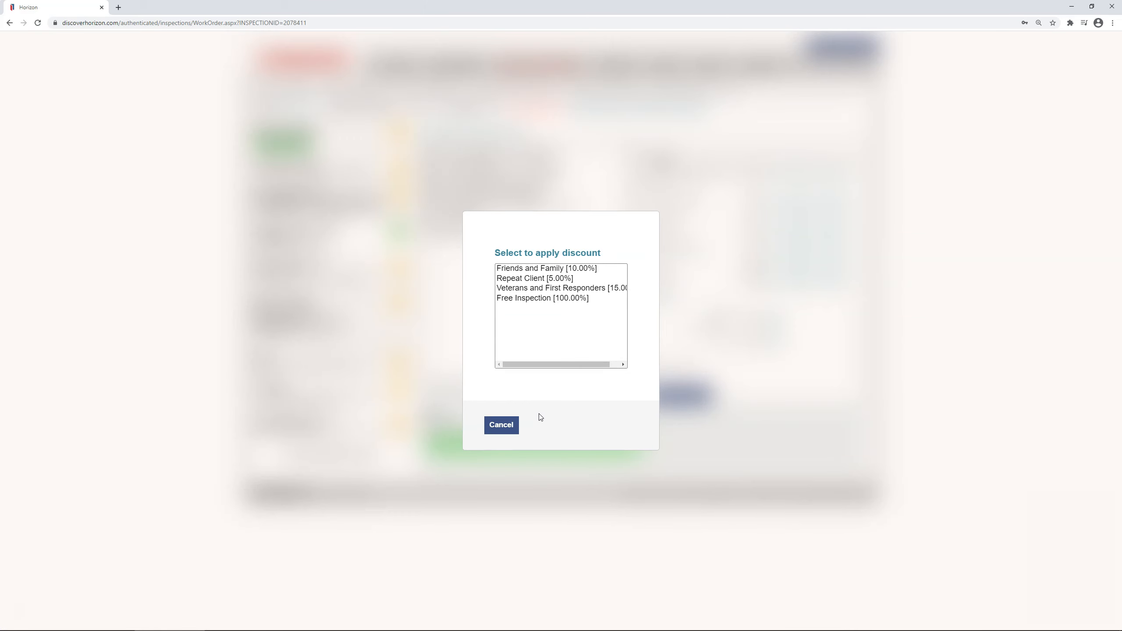
pyautogui.click(502, 425)
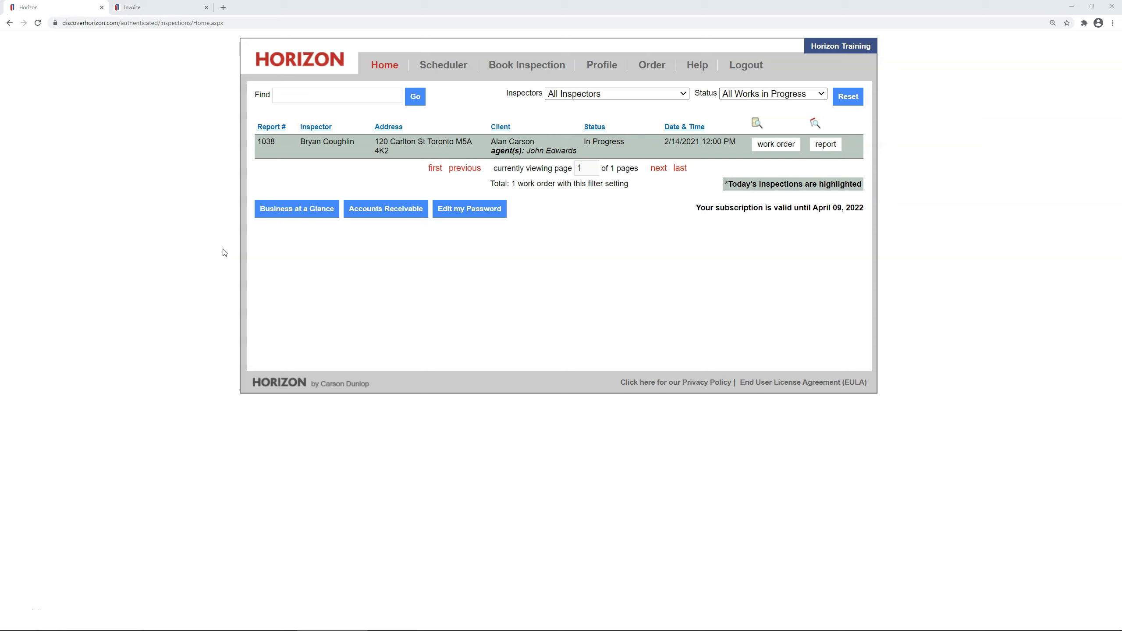
# View the Business at a Glance graphs and open the profile's Work Order data export settings.
pyautogui.click(298, 212)
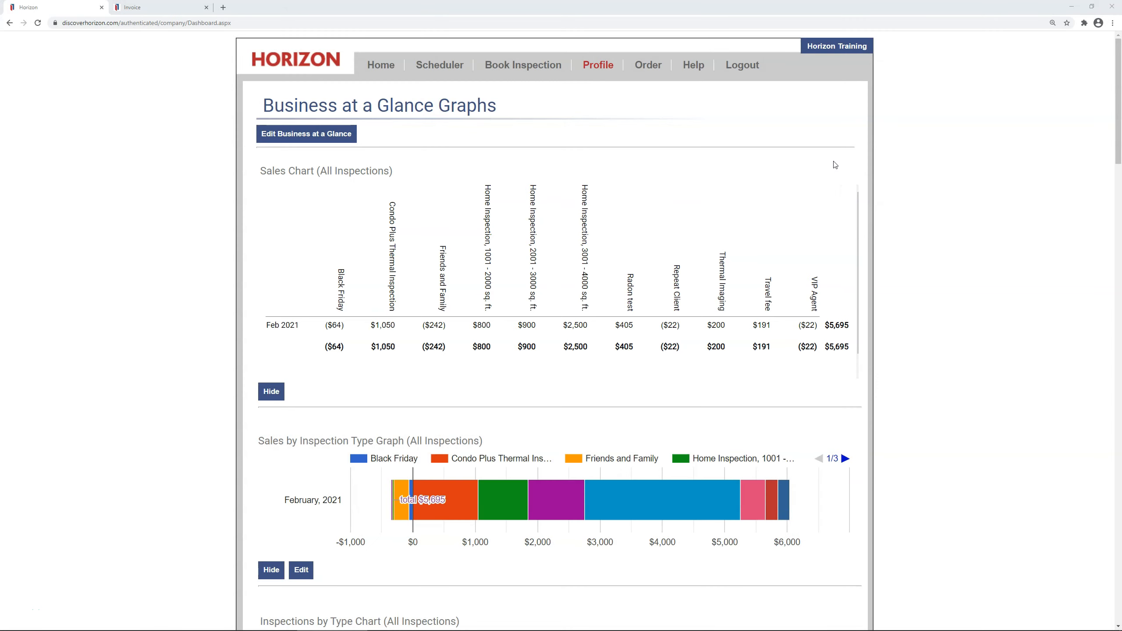
pyautogui.click(599, 67)
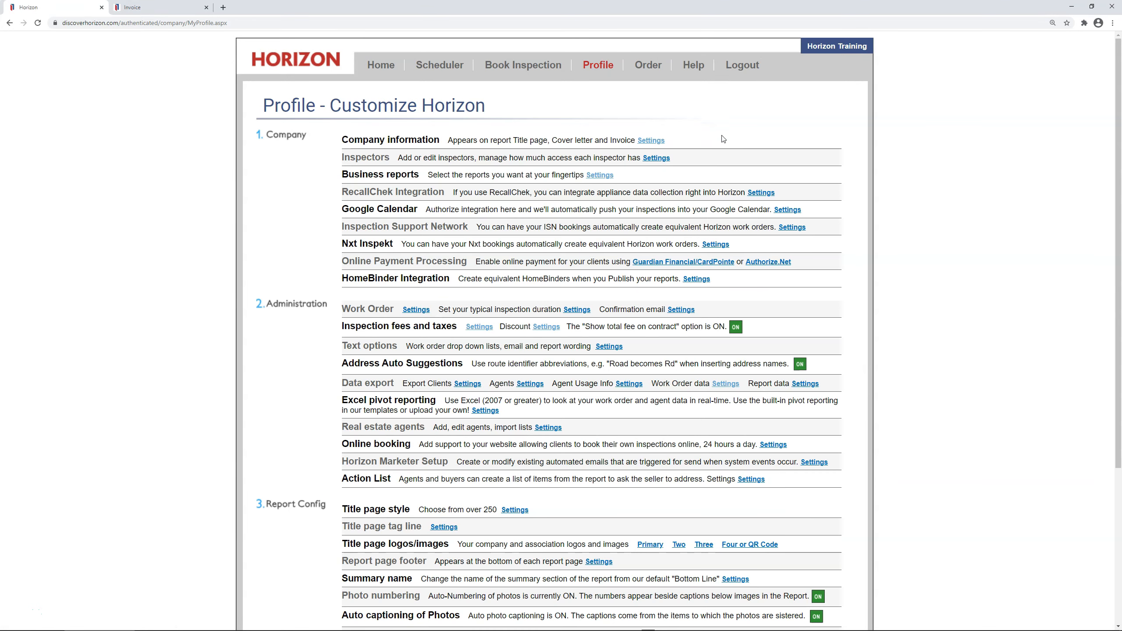
pyautogui.moveTo(745, 386); pyautogui.dragTo(649, 388)
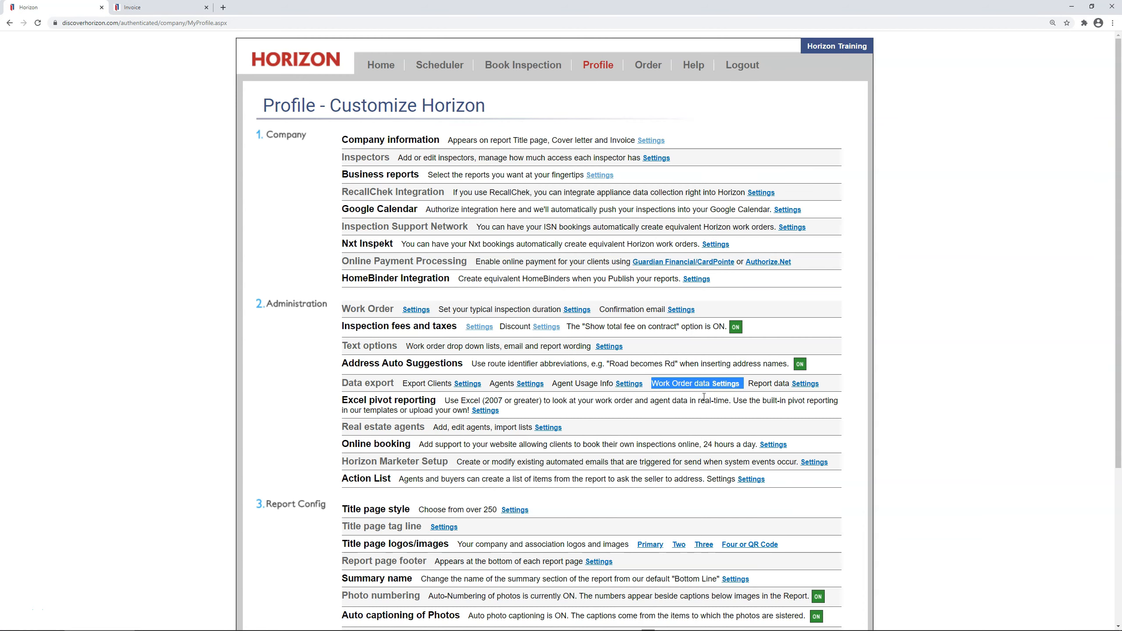
pyautogui.click(720, 385)
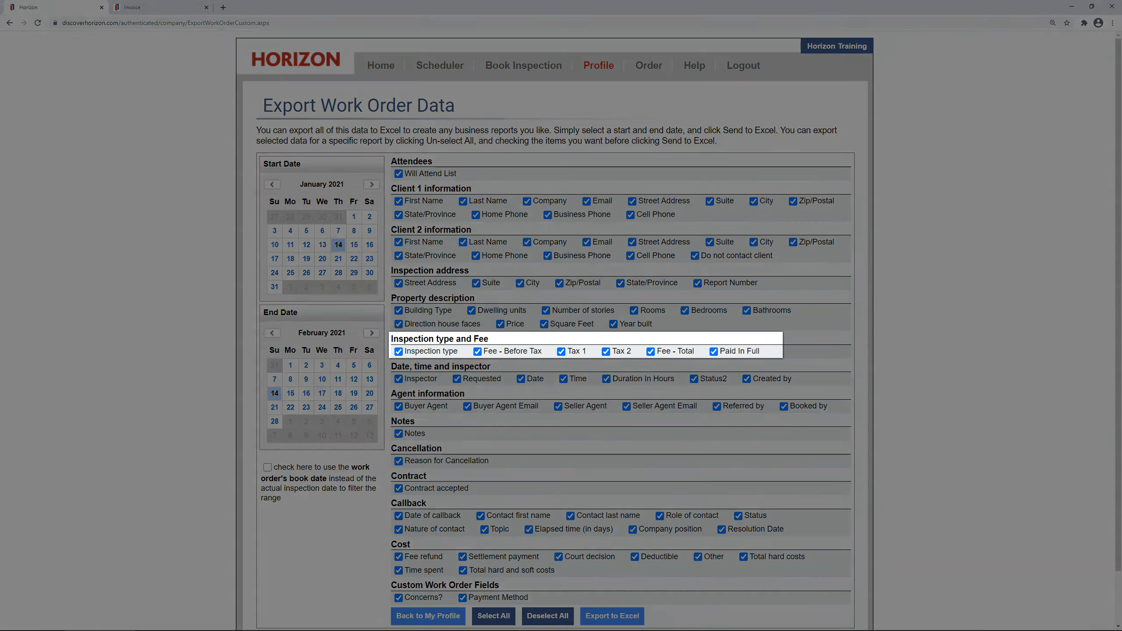